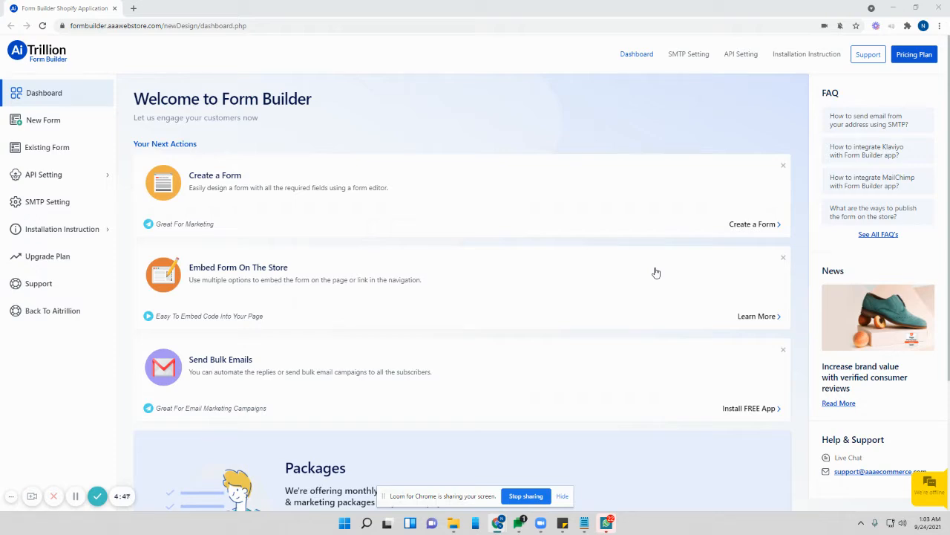
Step: Create a new custom form named Test September 23
click(51, 125)
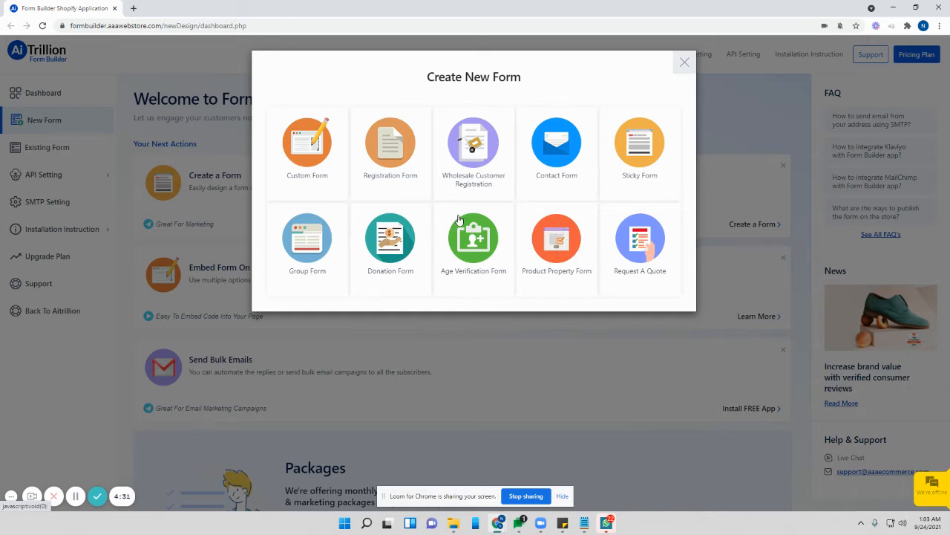
click(325, 189)
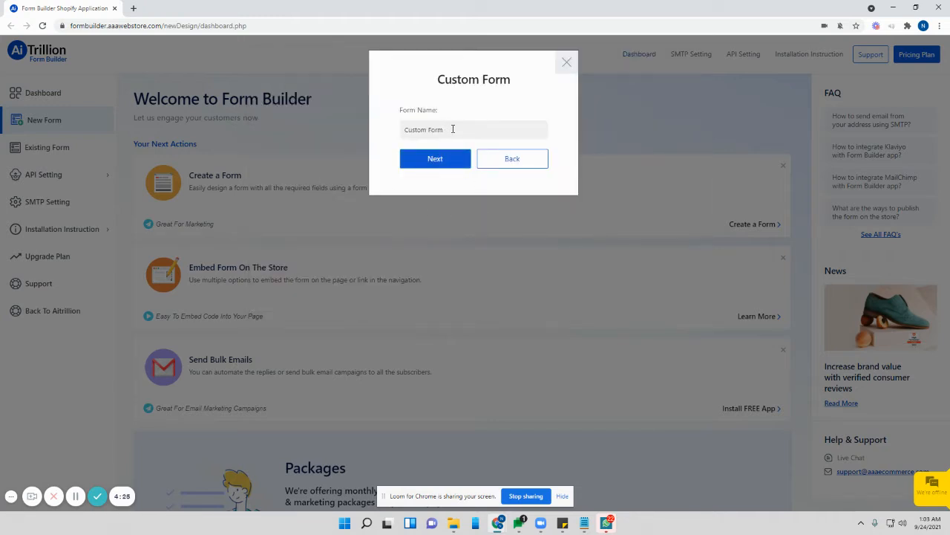
drag(453, 129, 267, 107)
text(Test Septe)
key(BackSpace)
text(ember 23)
click(450, 161)
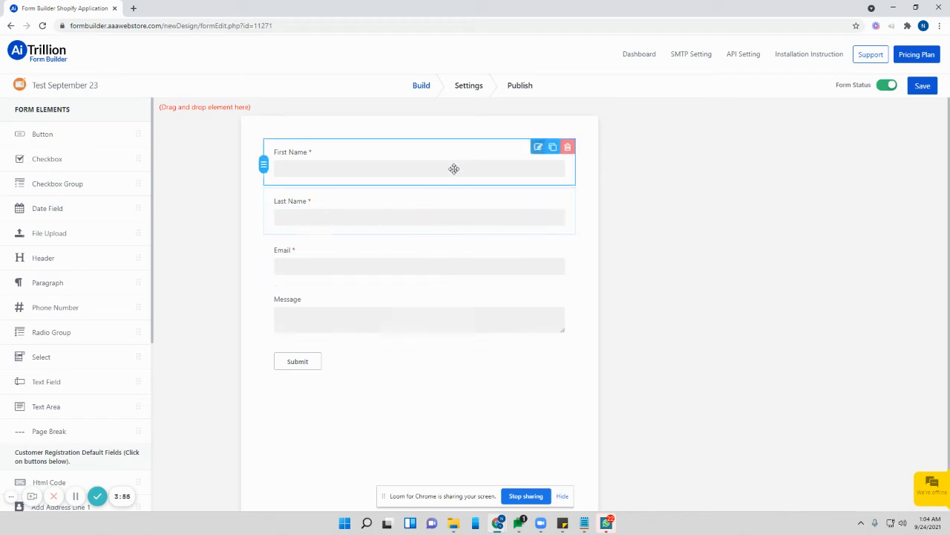
Step: Open the First Name field's settings, keep the text type, and remove the word "First" from its label
click(537, 148)
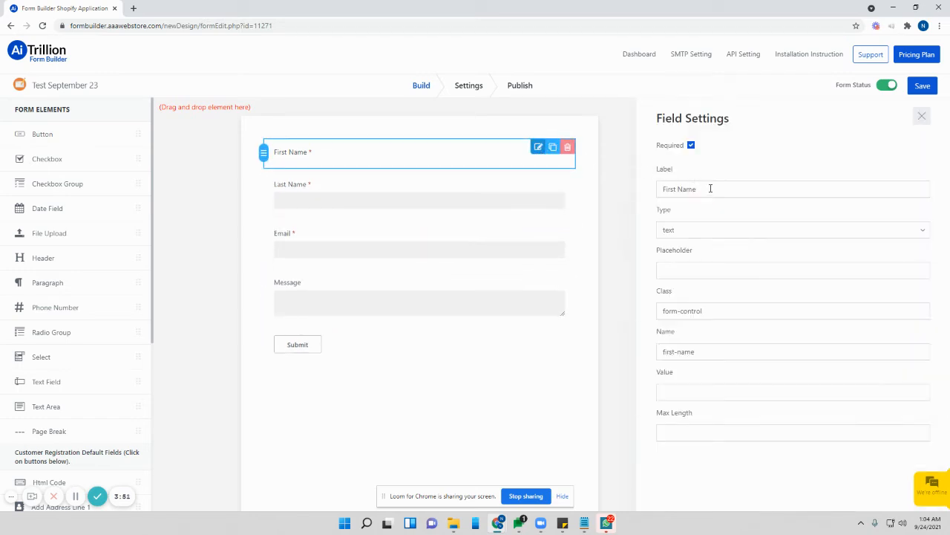
drag(710, 192, 643, 202)
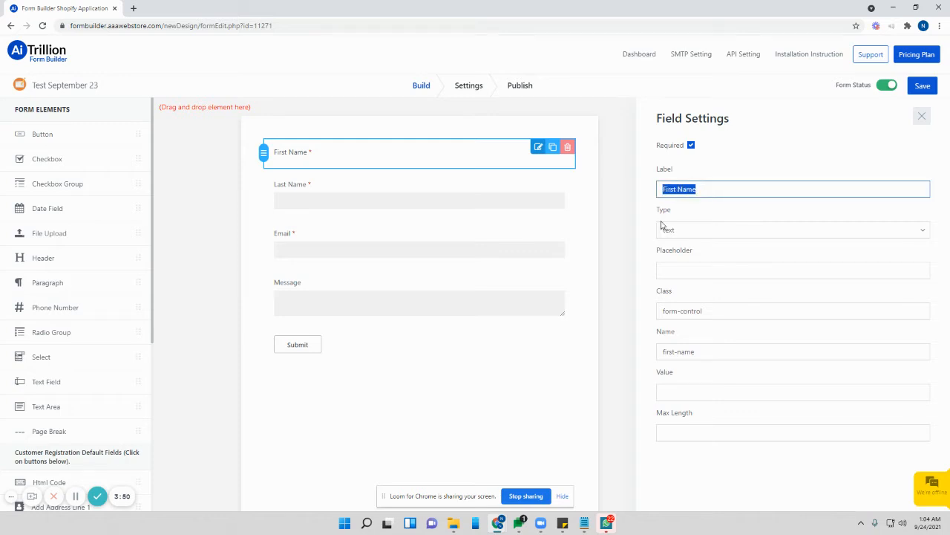
click(706, 231)
click(696, 218)
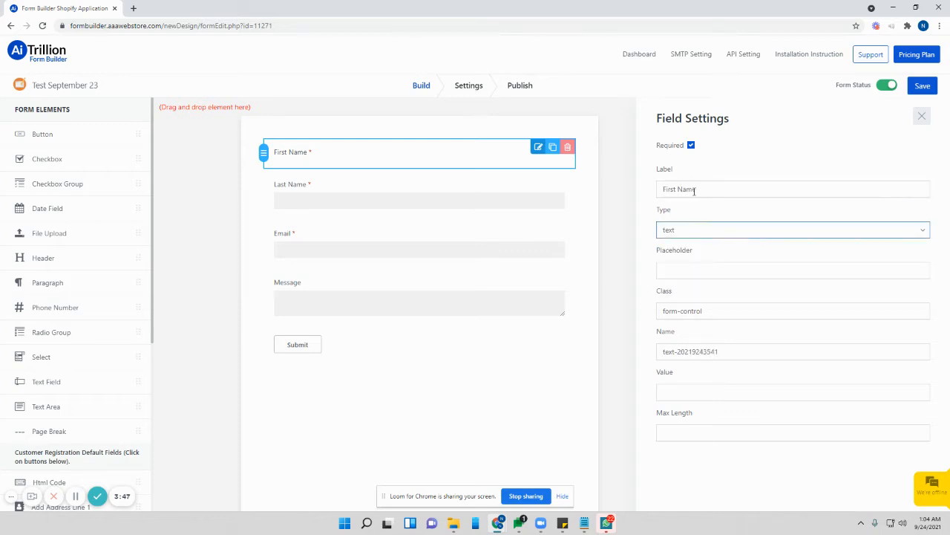
drag(715, 189, 644, 195)
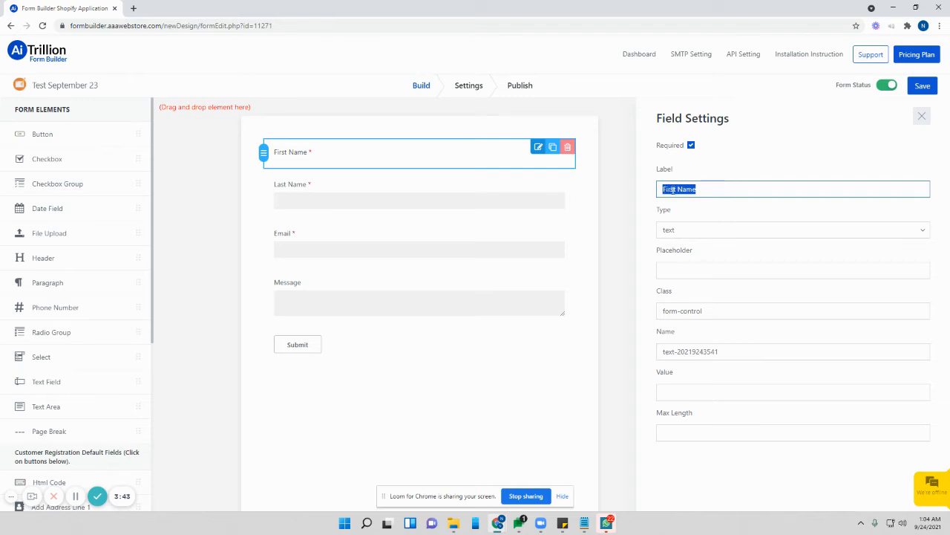
key(Left)
key(Delete)
key(Delete)
key(Delete)
key(Delete)
key(Delete)
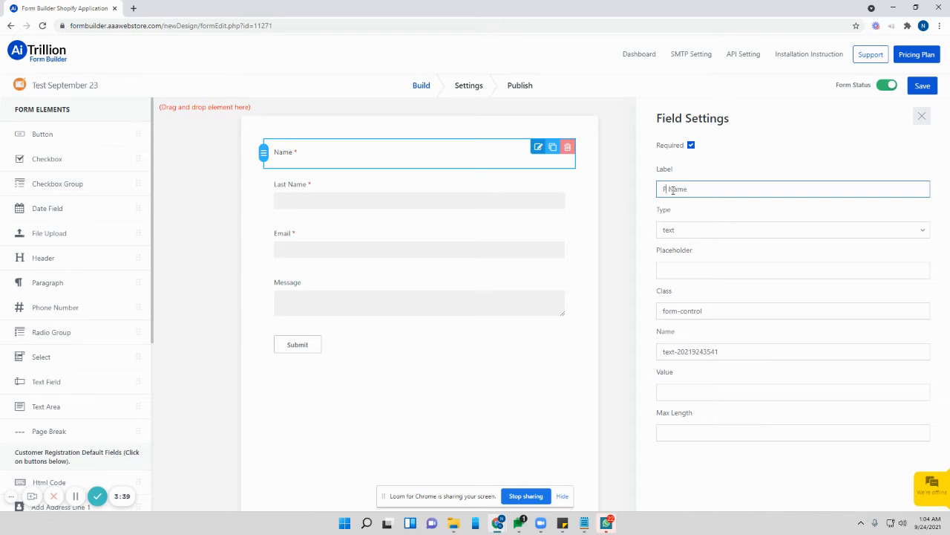
text(Primar)
key(BackSpace)
key(BackSpace)
key(BackSpace)
key(BackSpace)
key(BackSpace)
key(BackSpace)
Step: Complete the first field's label as Given Name and save the form
text(Given)
click(924, 86)
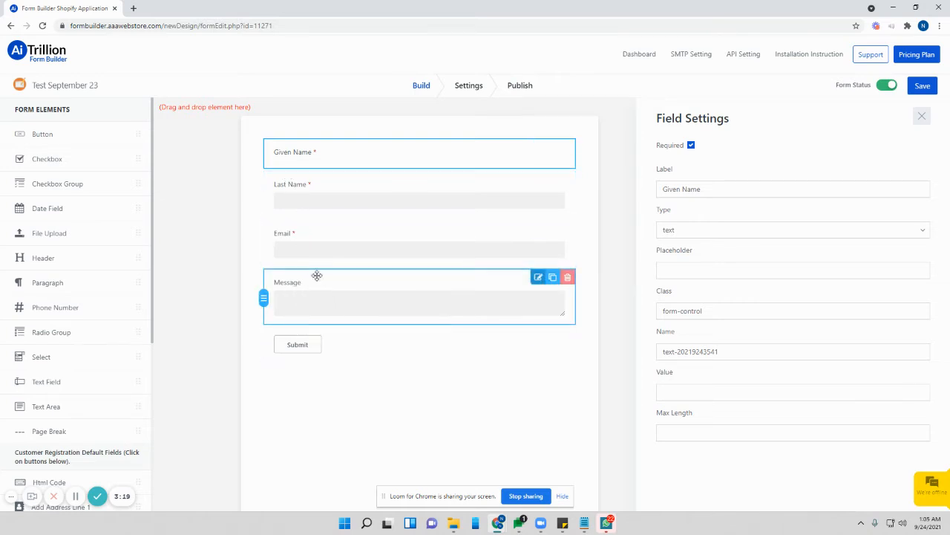
Step: Add a Date Field below Message and a Phone Number field between Email and Message
mouse_move(265, 245)
mouse_down()
mouse_move(272, 180)
mouse_move(242, 240)
mouse_move(251, 246)
mouse_up()
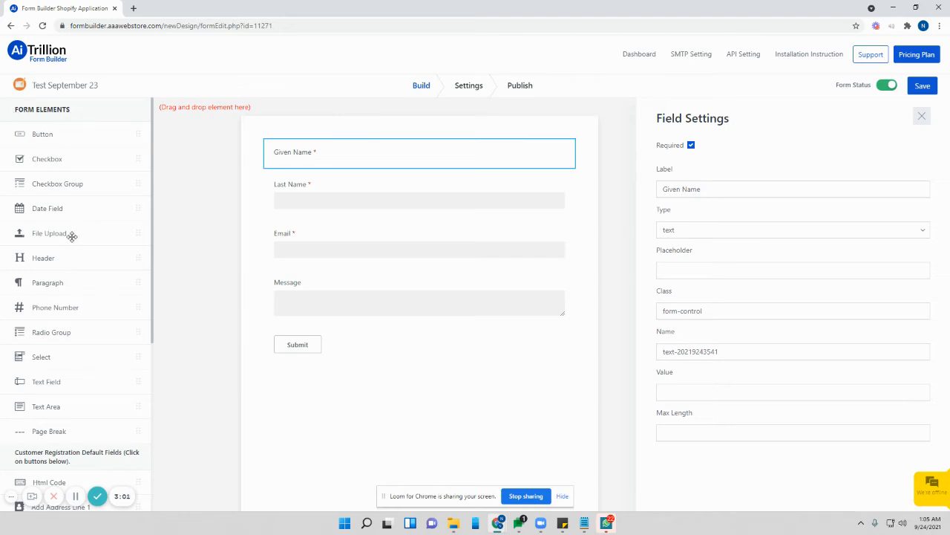
drag(57, 211, 369, 320)
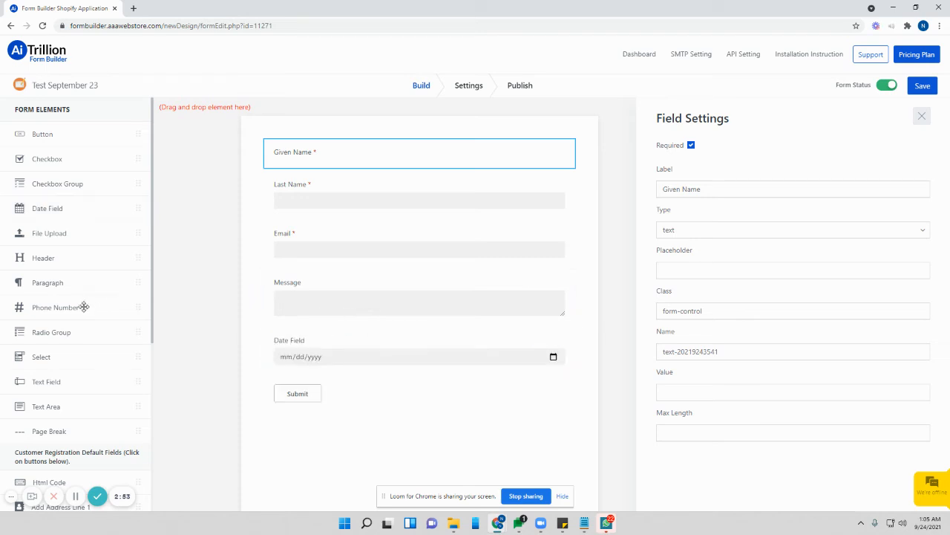
drag(84, 306, 443, 259)
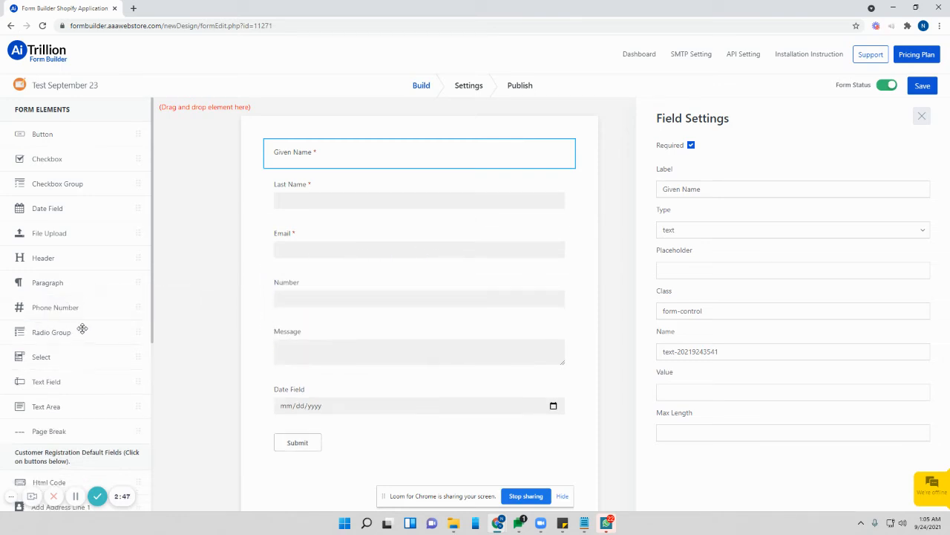
Step: Add the default Country field to the form and place it between Number and Message
scroll(94, 314, down, 2)
scroll(97, 319, down, 1)
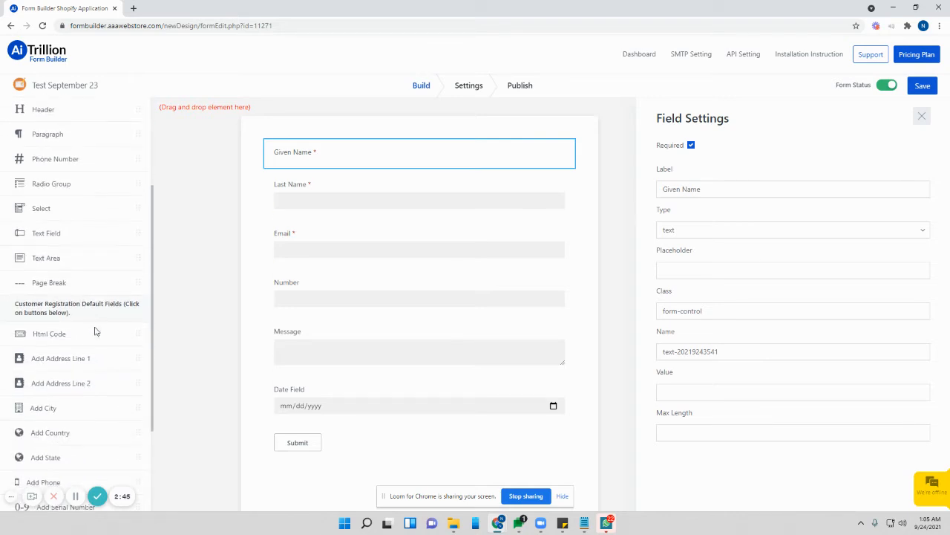
scroll(79, 311, down, 3)
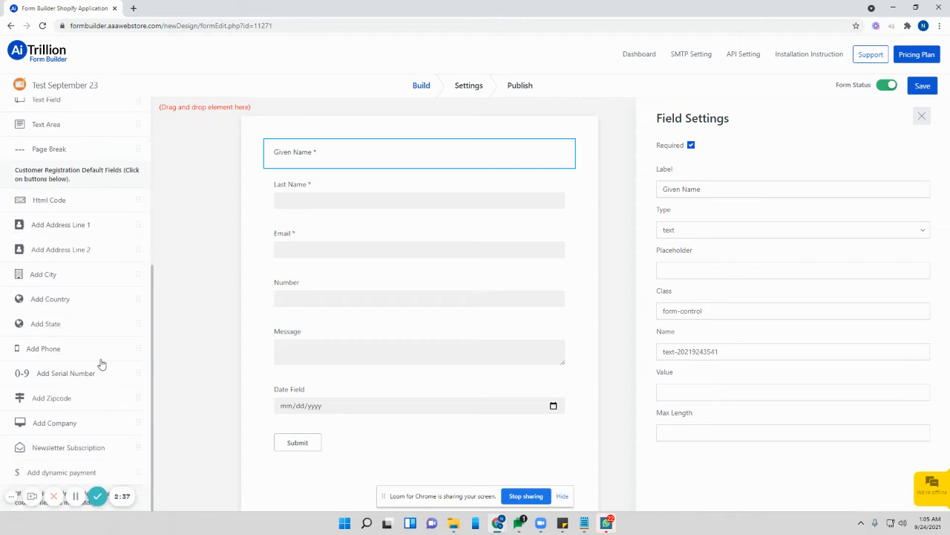
click(82, 307)
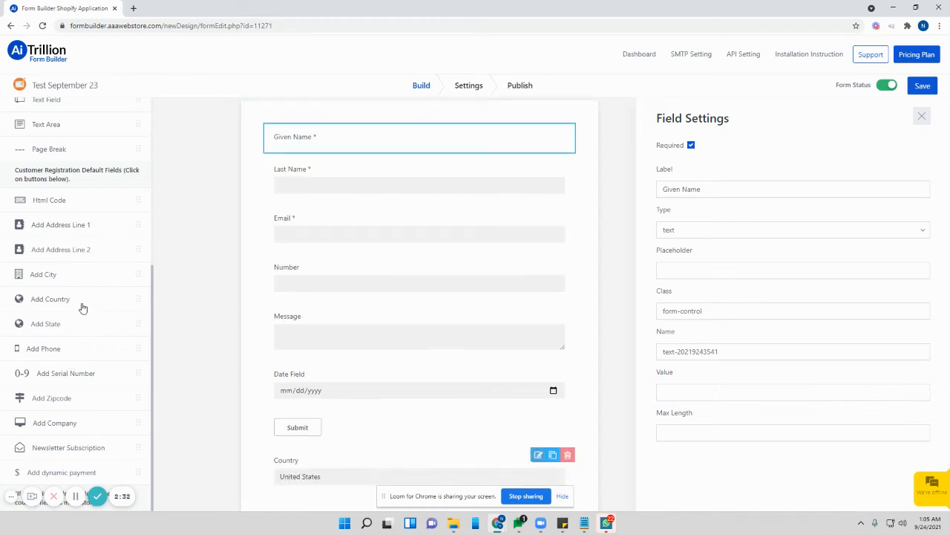
click(369, 470)
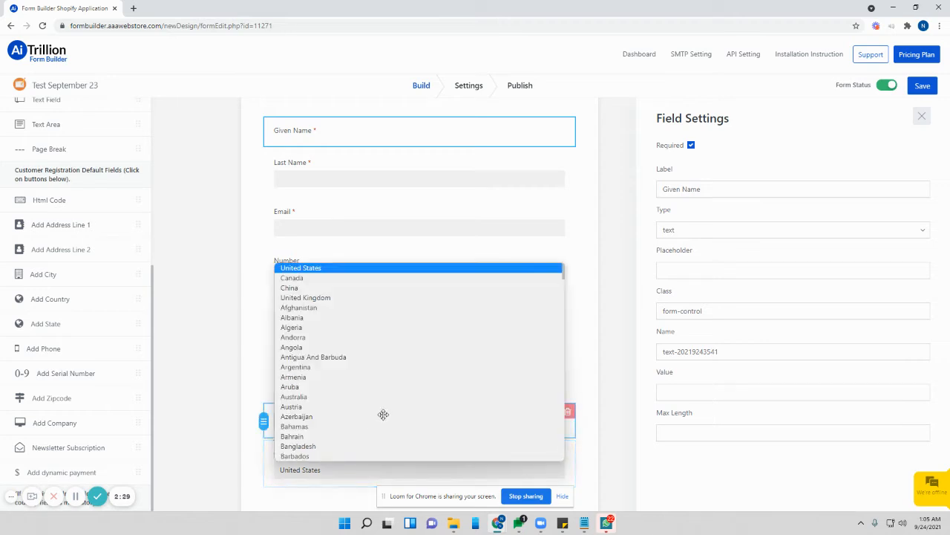
click(301, 496)
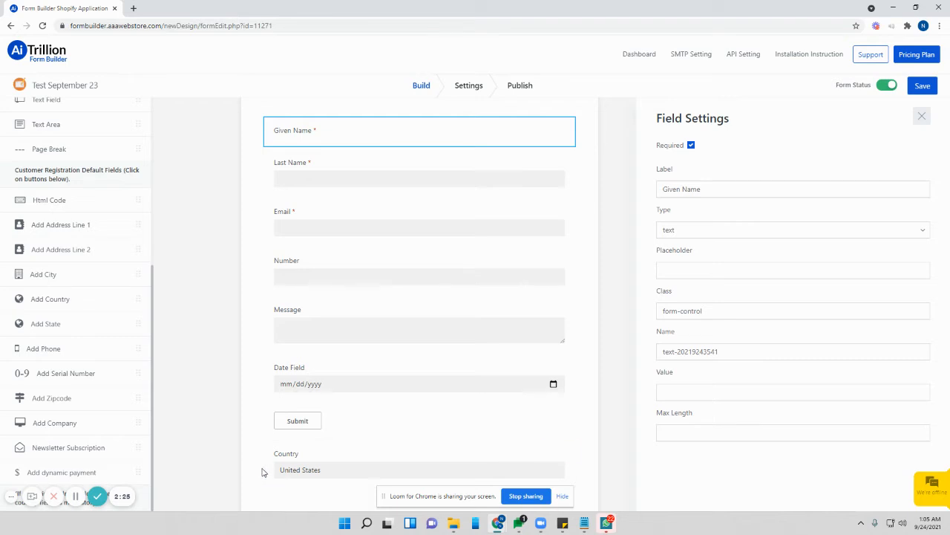
drag(265, 468, 264, 319)
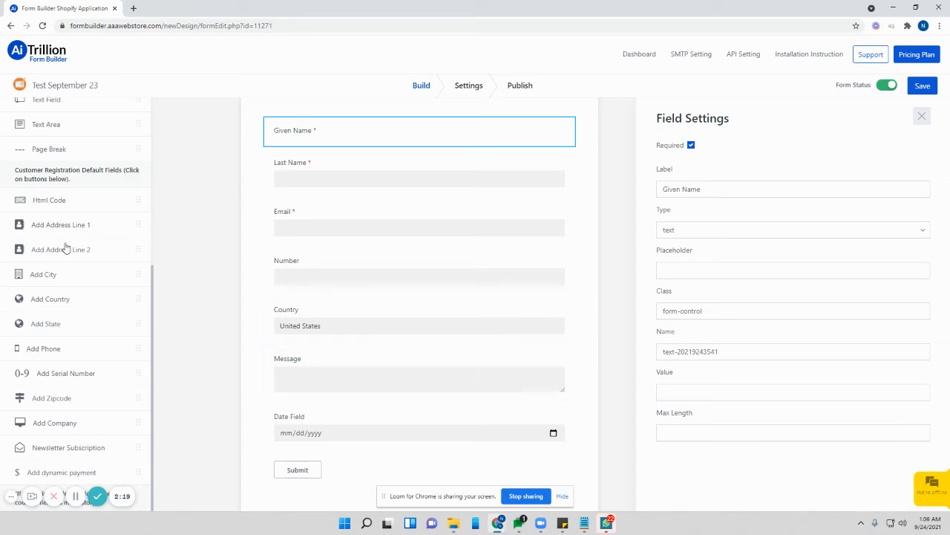
Step: Make the Number field required and save the form
scroll(56, 175, up, 1)
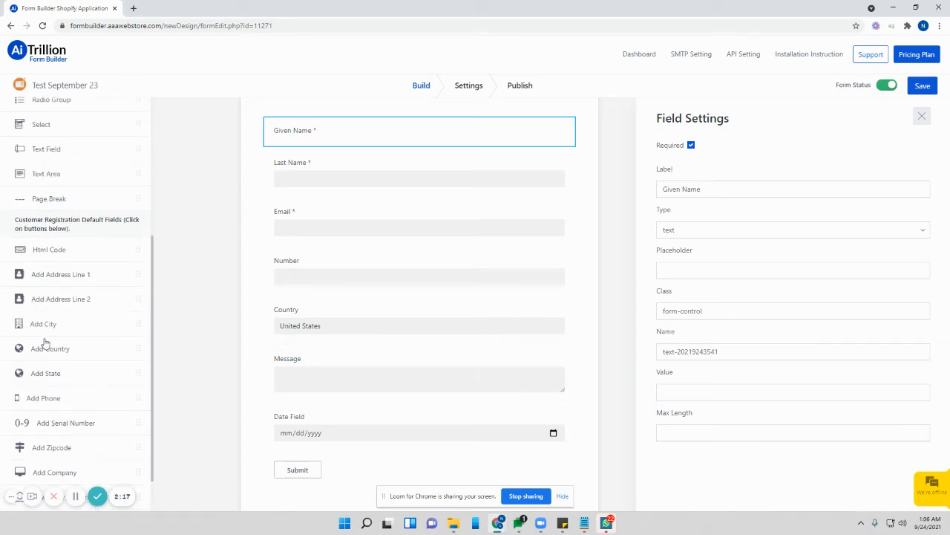
scroll(117, 252, up, 5)
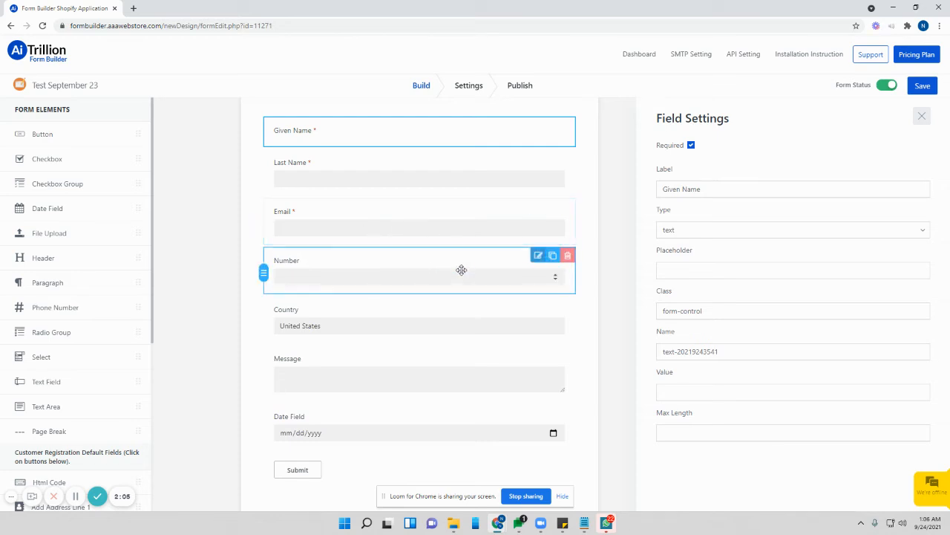
click(538, 256)
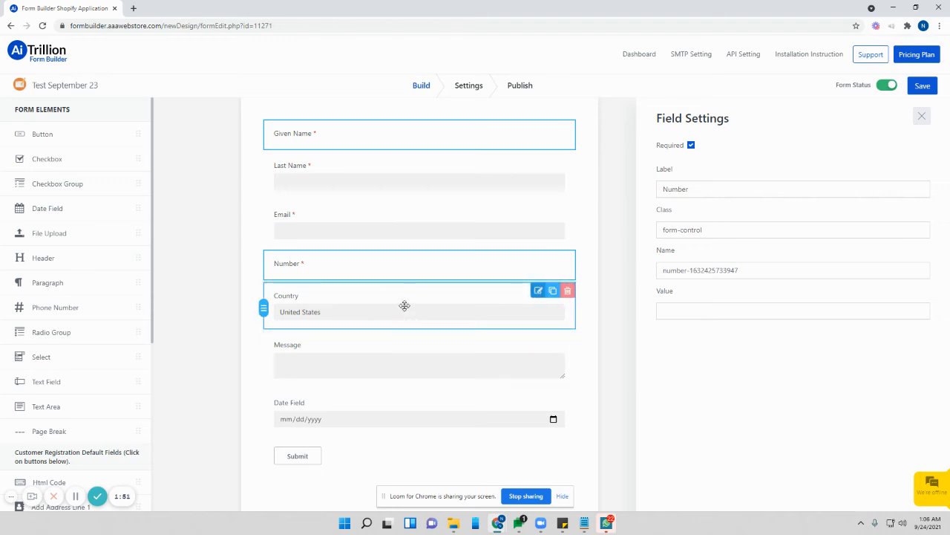
click(404, 305)
click(401, 310)
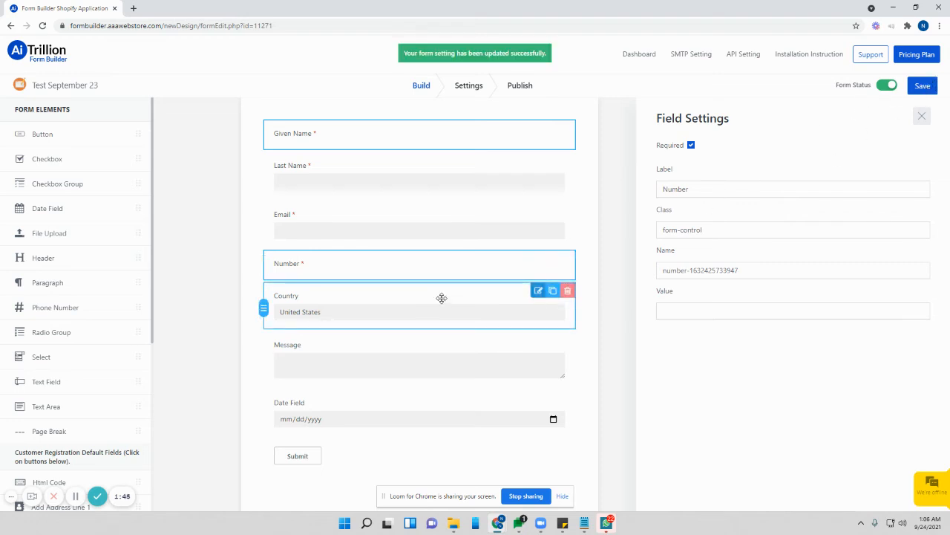
Step: Make the Country field required and look through its list of country options
click(536, 291)
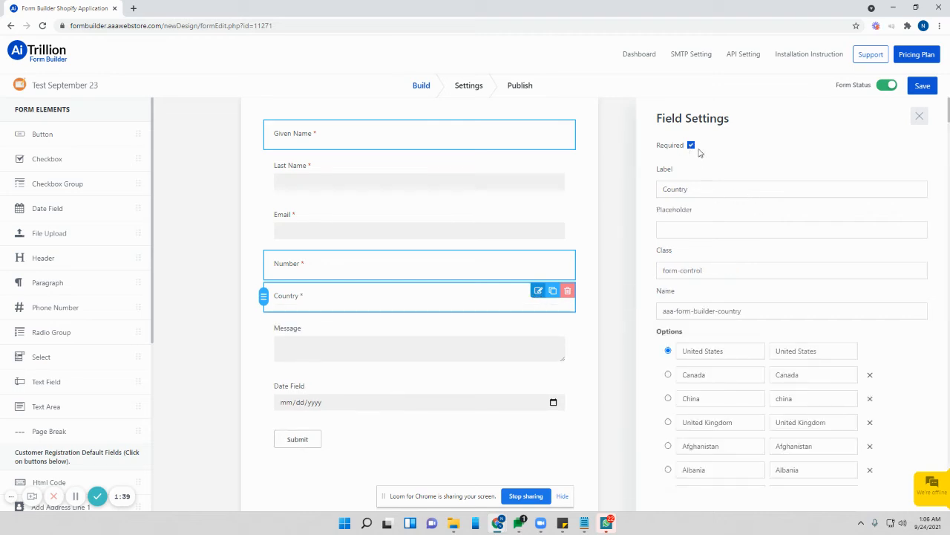
scroll(700, 295, down, 7)
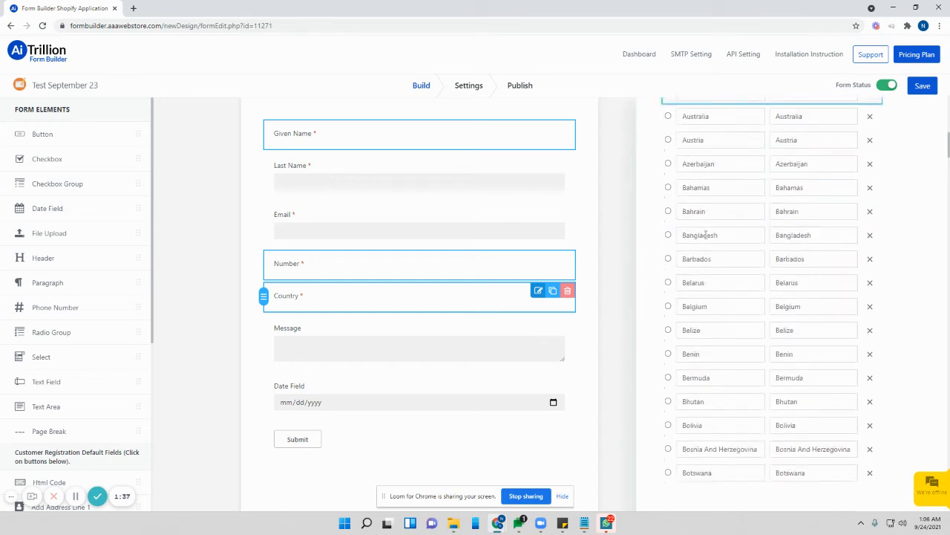
scroll(706, 235, down, 7)
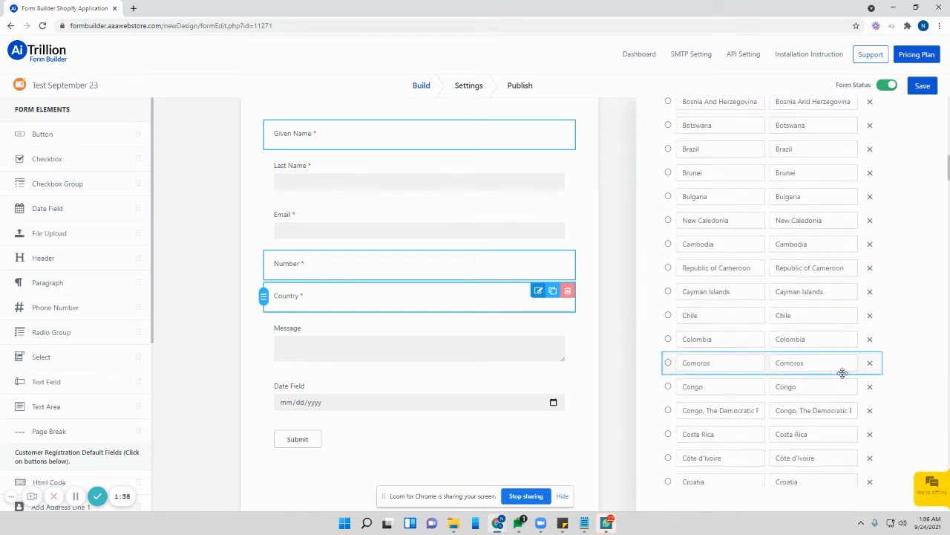
scroll(867, 384, up, 6)
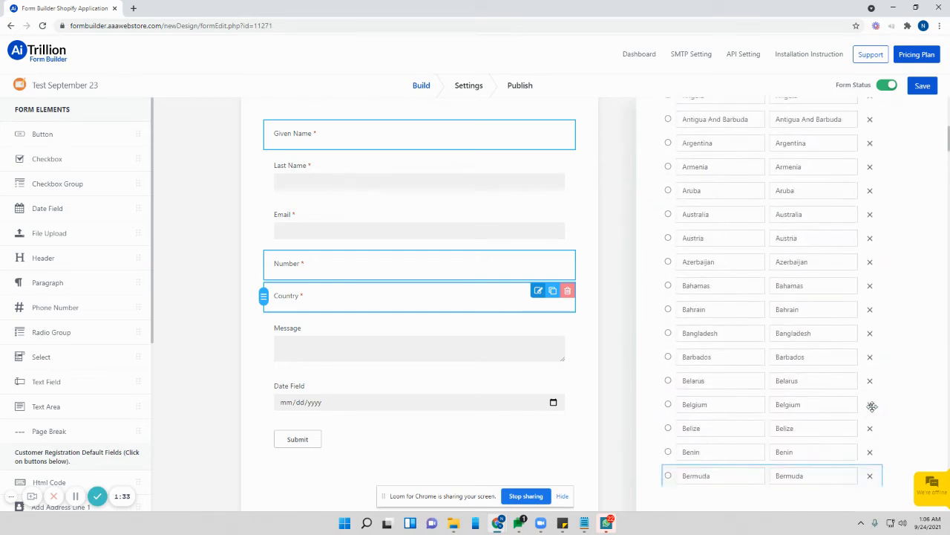
scroll(872, 406, up, 6)
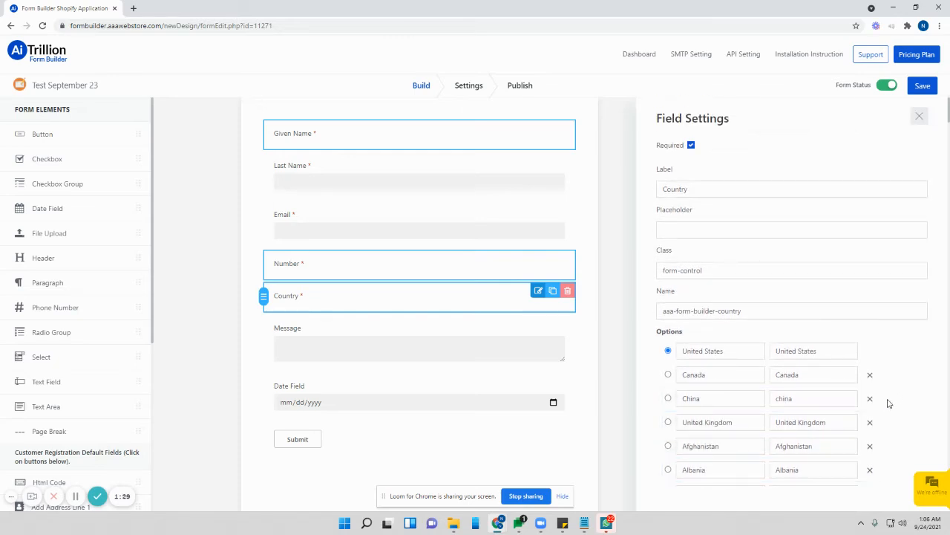
Step: Remove Antigua And Barbuda from the Country field's options and save the form
scroll(854, 430, down, 2)
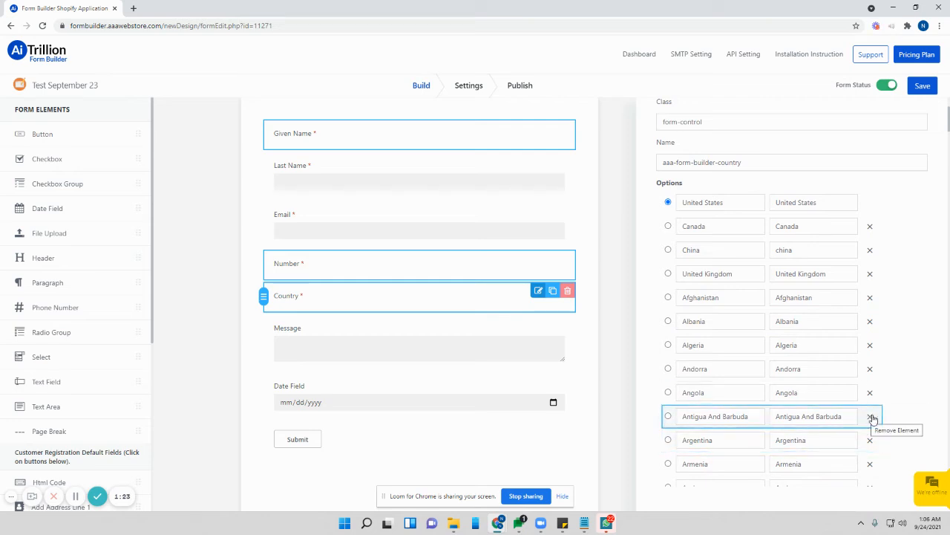
click(868, 420)
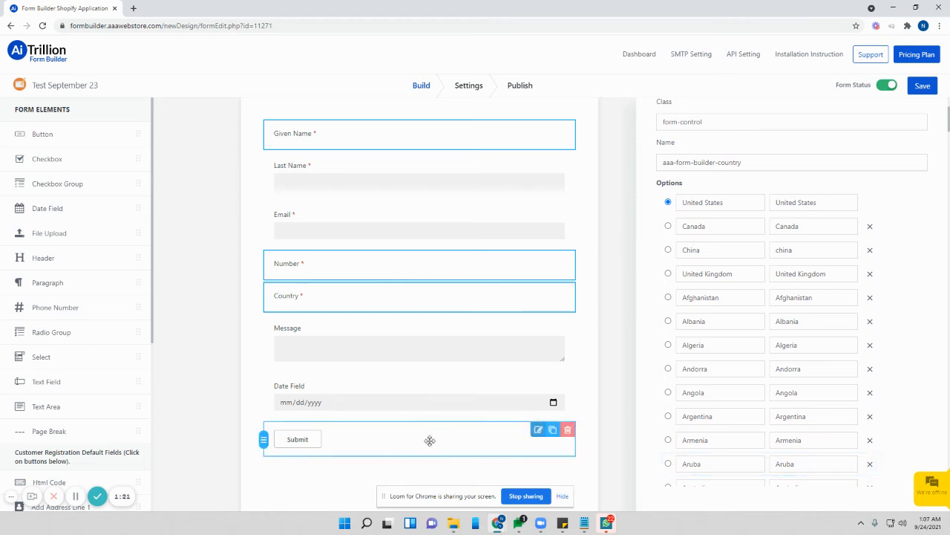
click(922, 86)
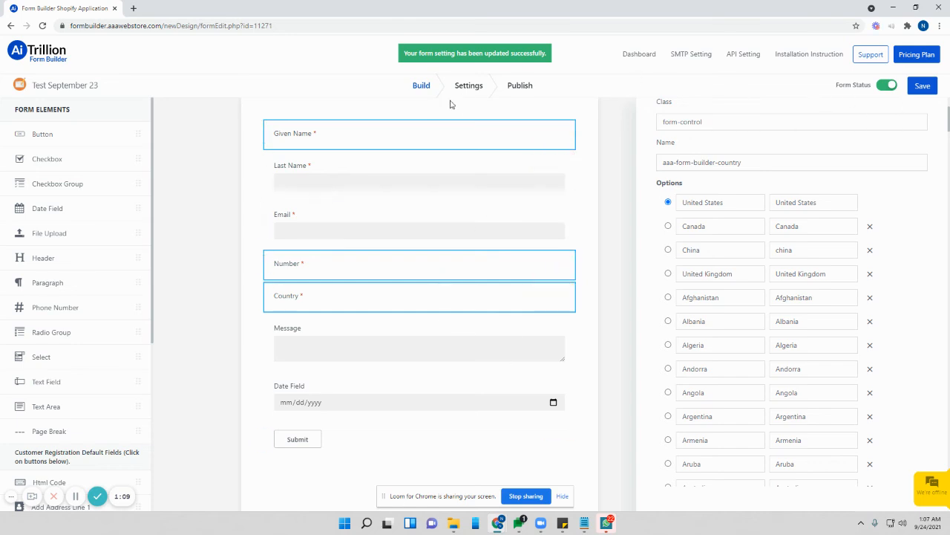
scroll(432, 286, up, 1)
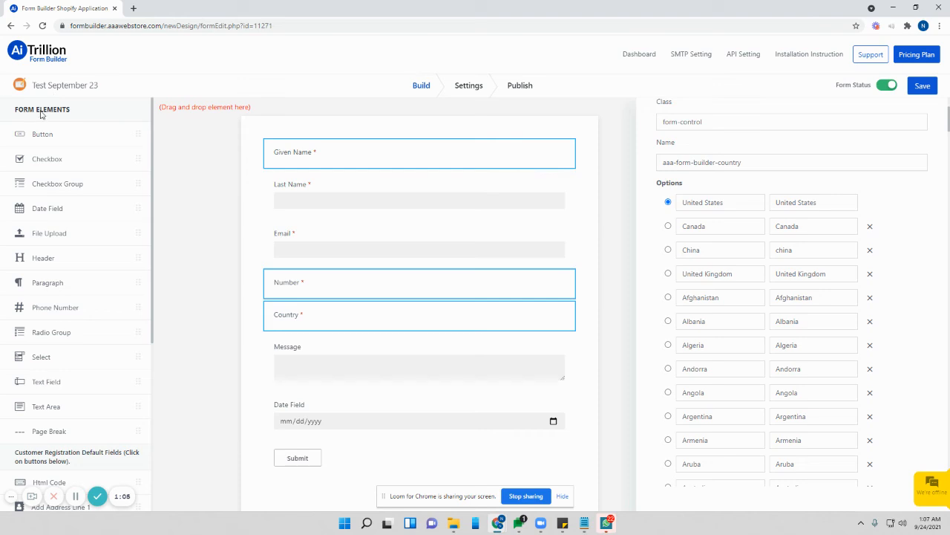
scroll(43, 119, down, 3)
scroll(384, 148, down, 1)
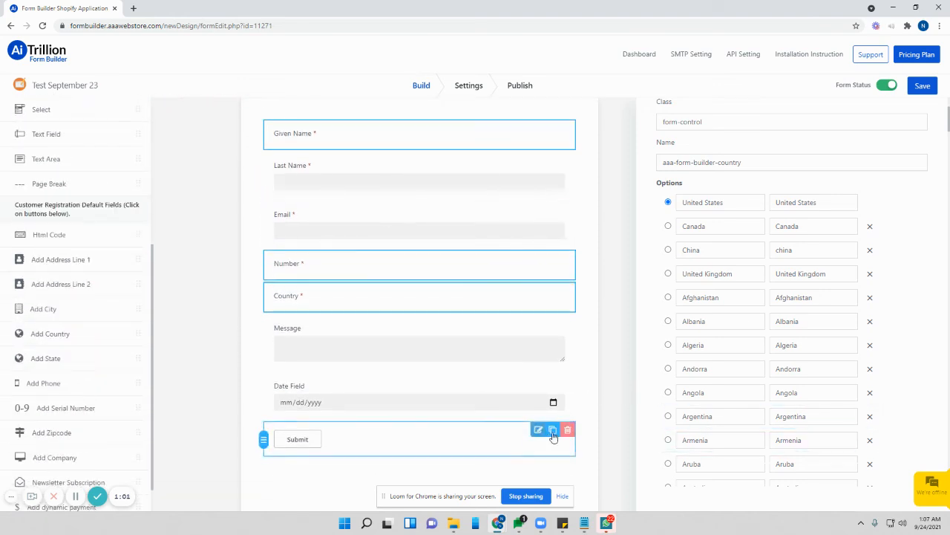
scroll(583, 381, up, 1)
scroll(583, 380, down, 1)
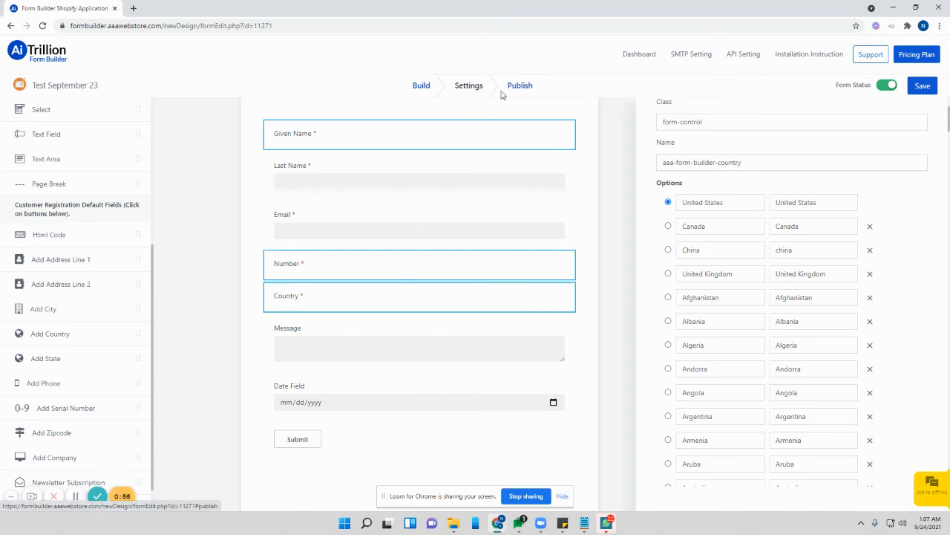
Step: View the form's general settings and its thank-you email settings
click(467, 87)
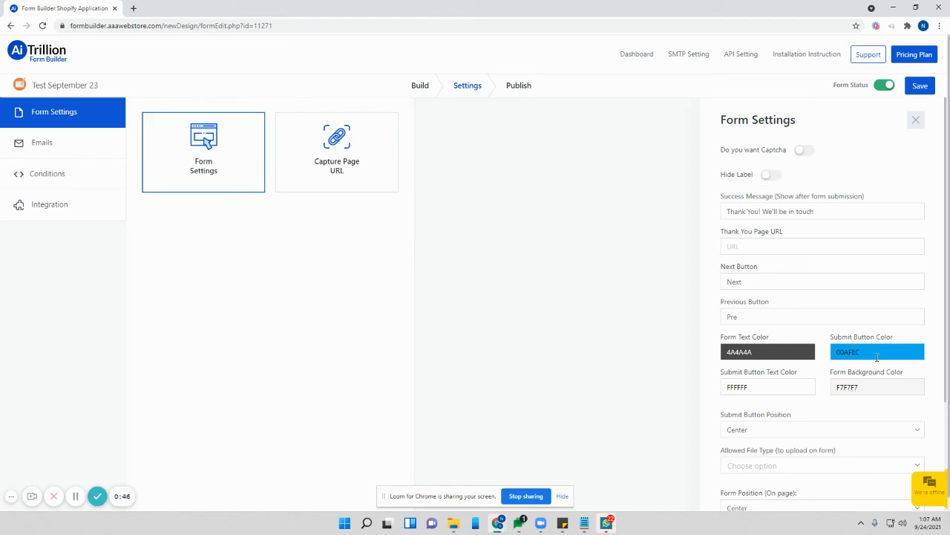
click(65, 151)
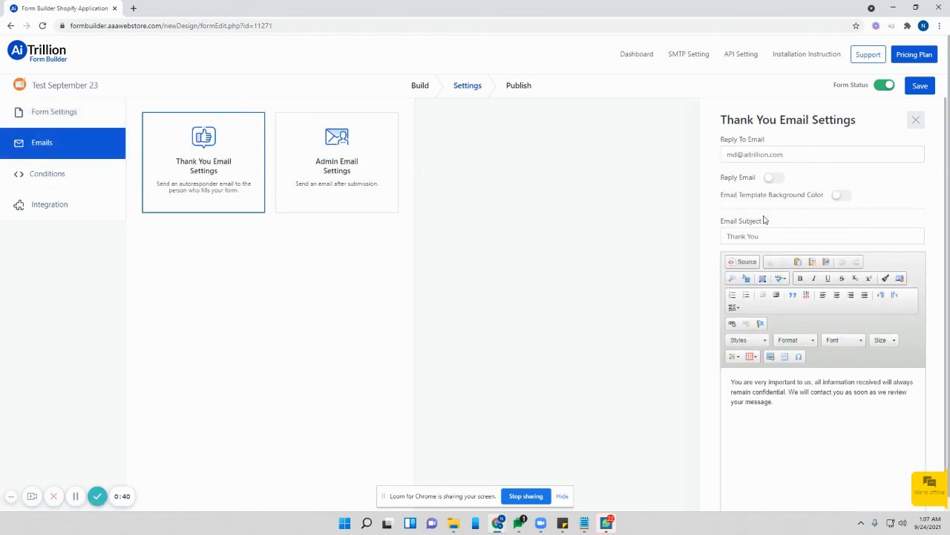
Step: View the form's admin email settings, its condition types and its integration options, including Klaviyo
click(336, 163)
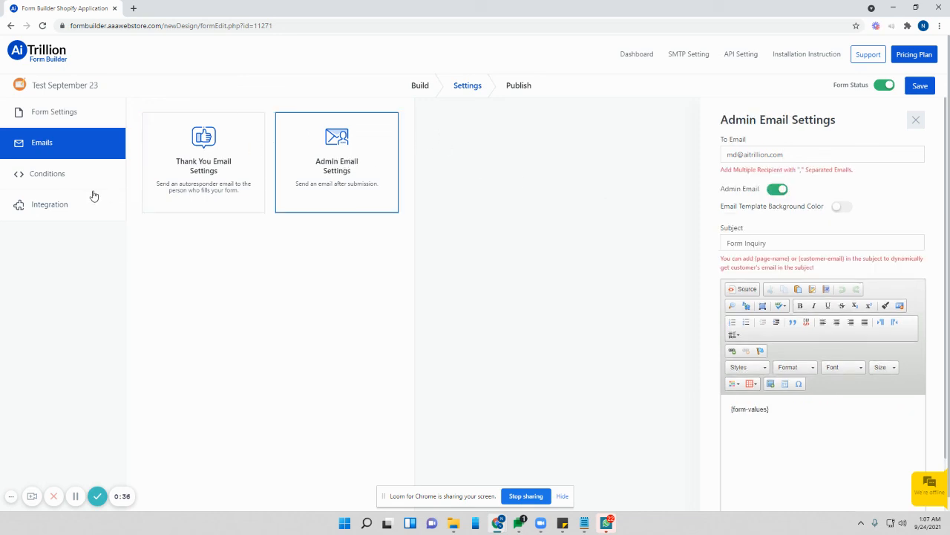
click(41, 178)
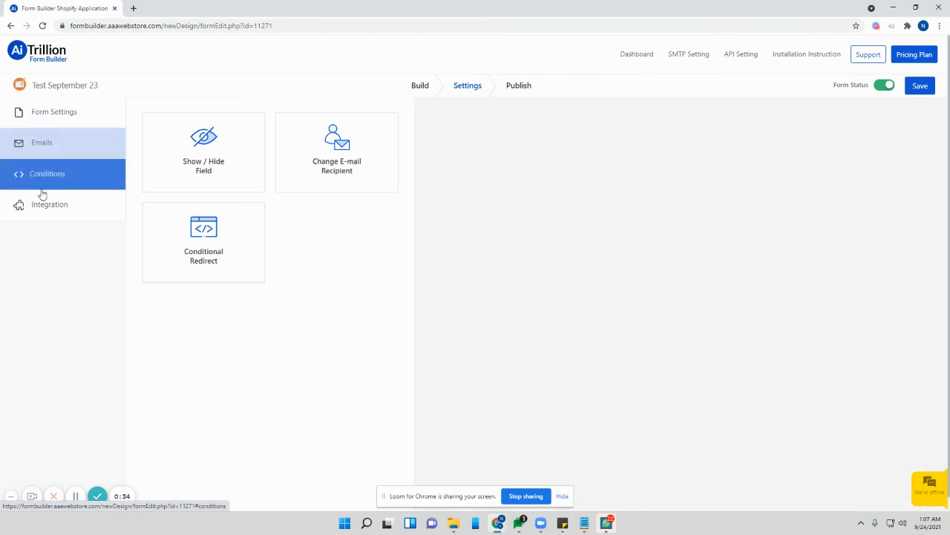
click(61, 212)
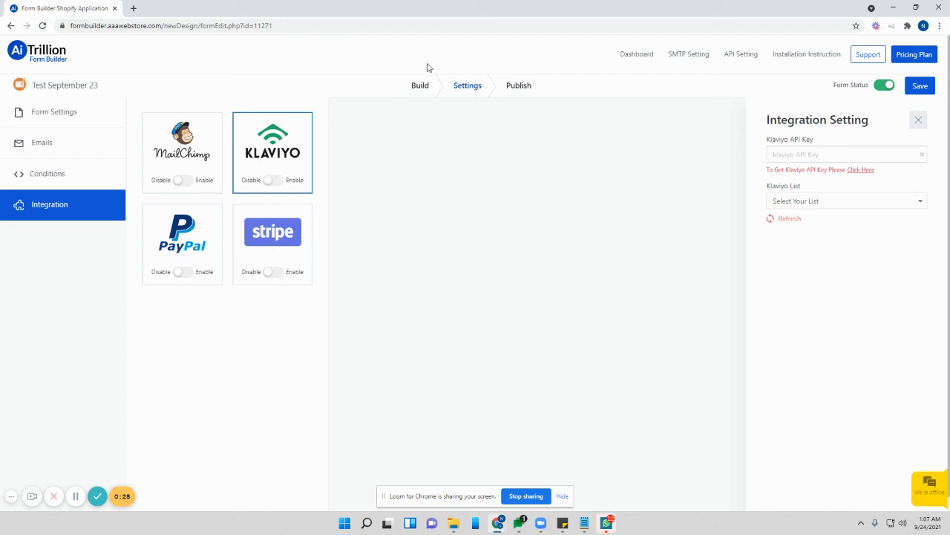
Step: Open the form's publishing codes and select the entire embed code for the Shopify page
click(529, 92)
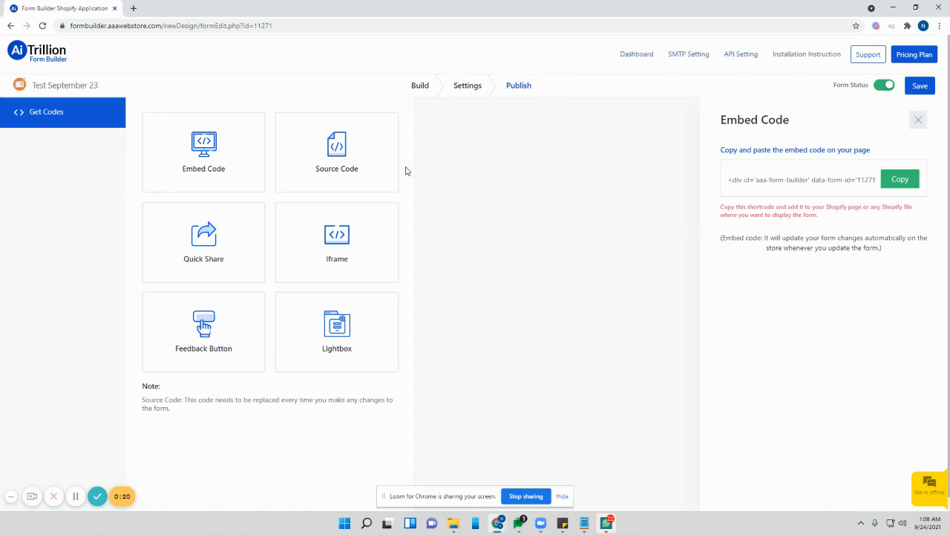
drag(861, 179, 732, 180)
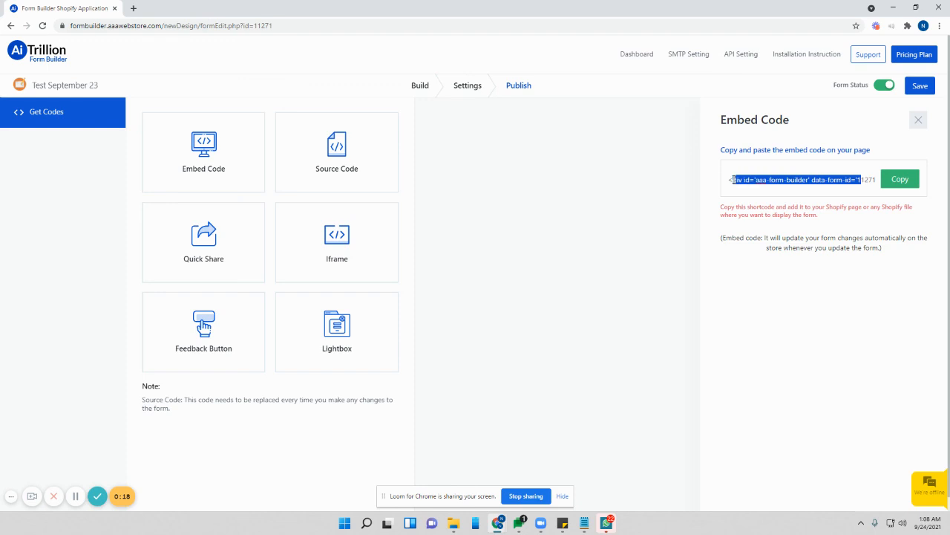
click(729, 179)
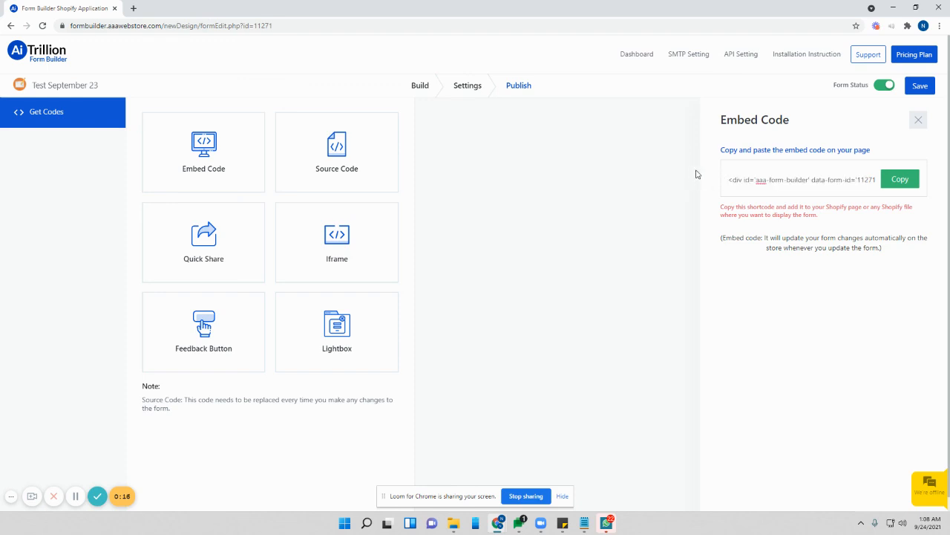
drag(730, 179, 949, 191)
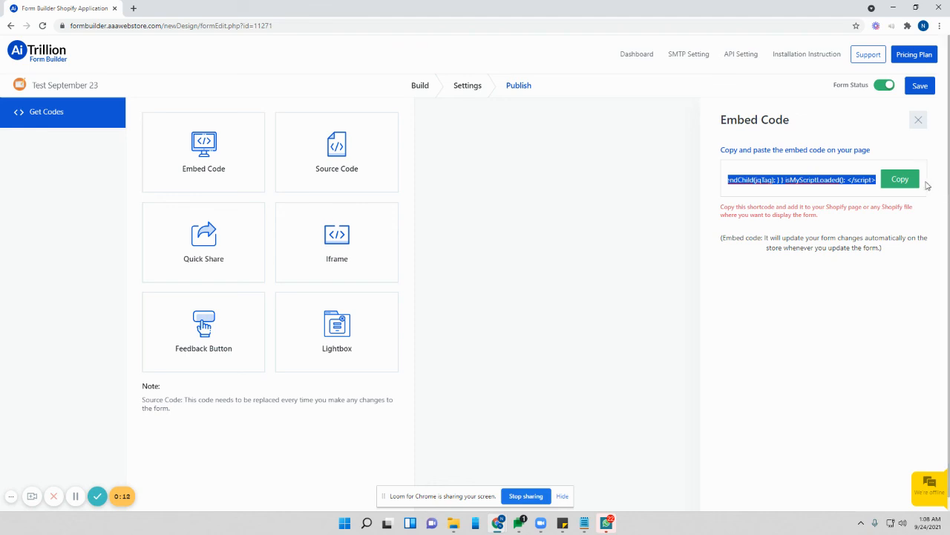